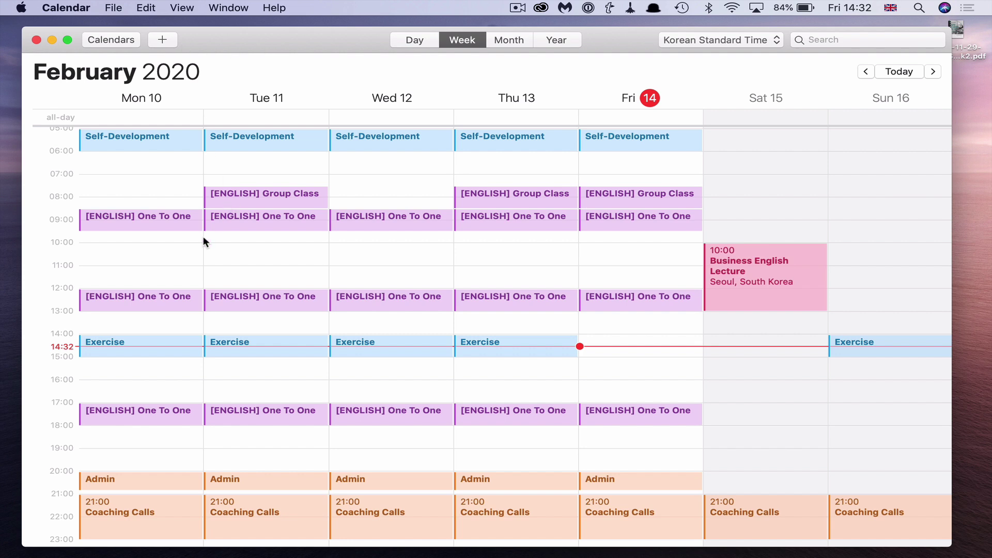
Step: Create a 10:00–11:00 event on Monday 10 February located in Seoul, and expand its timing options
{"action": "double_click", "coordinate": [139, 245]}
{"action": "type", "text": "New Event"}
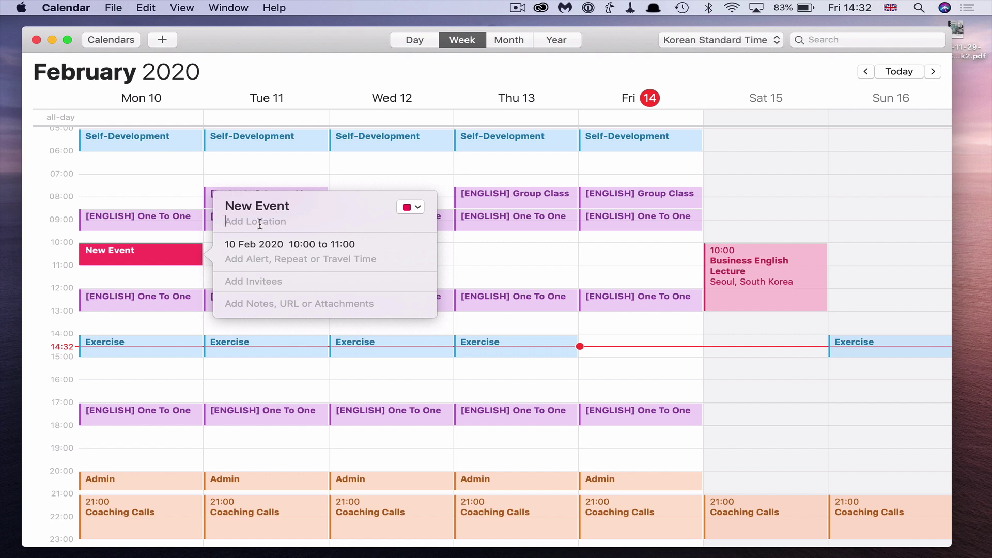
{"action": "type", "text": "Seoul"}
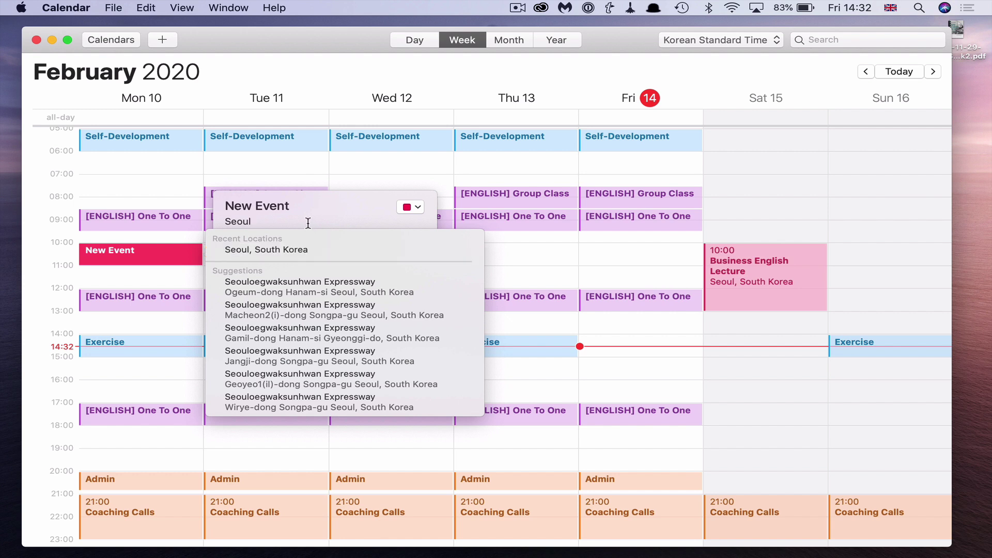
{"action": "key", "text": "Return"}
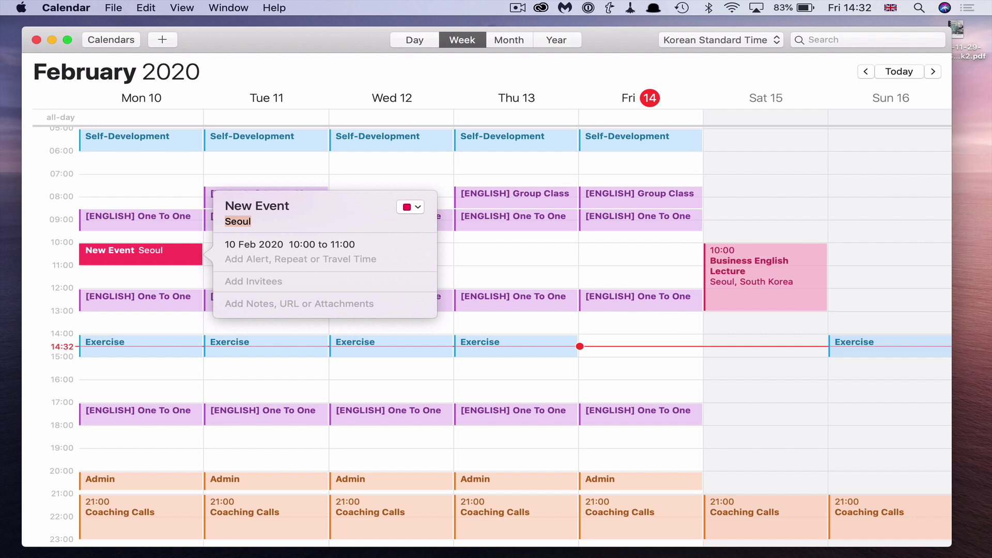
{"action": "left_click", "coordinate": [269, 258]}
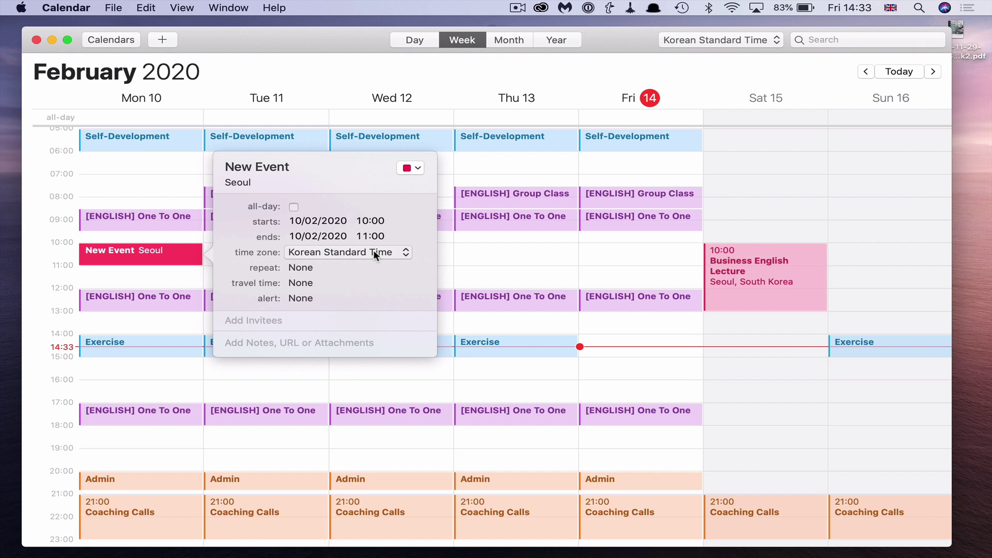
Step: Leave the event not repeating, cancelling a custom pattern, and set its travel time to 30 minutes
{"action": "left_click", "coordinate": [319, 268]}
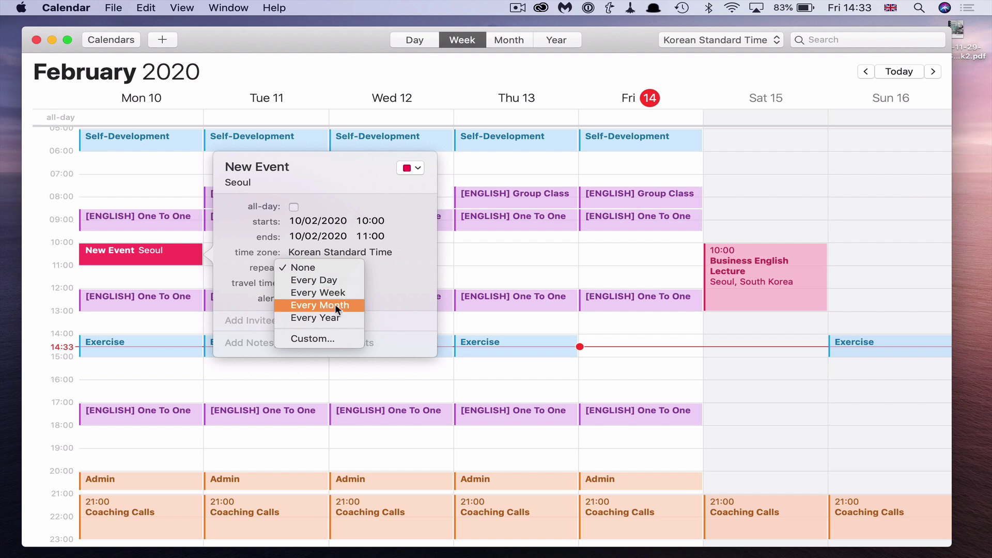
{"action": "left_click", "coordinate": [317, 340]}
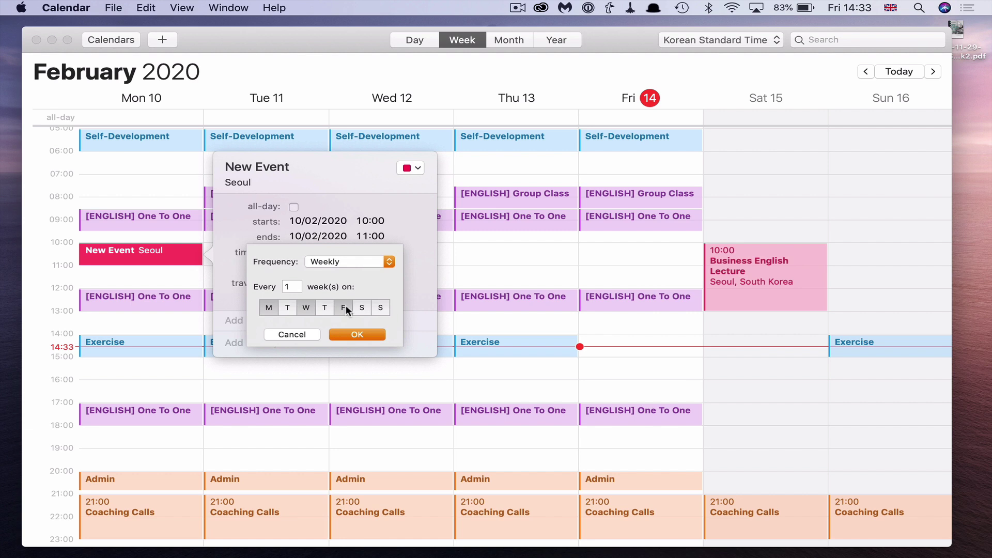
{"action": "left_click", "coordinate": [299, 334]}
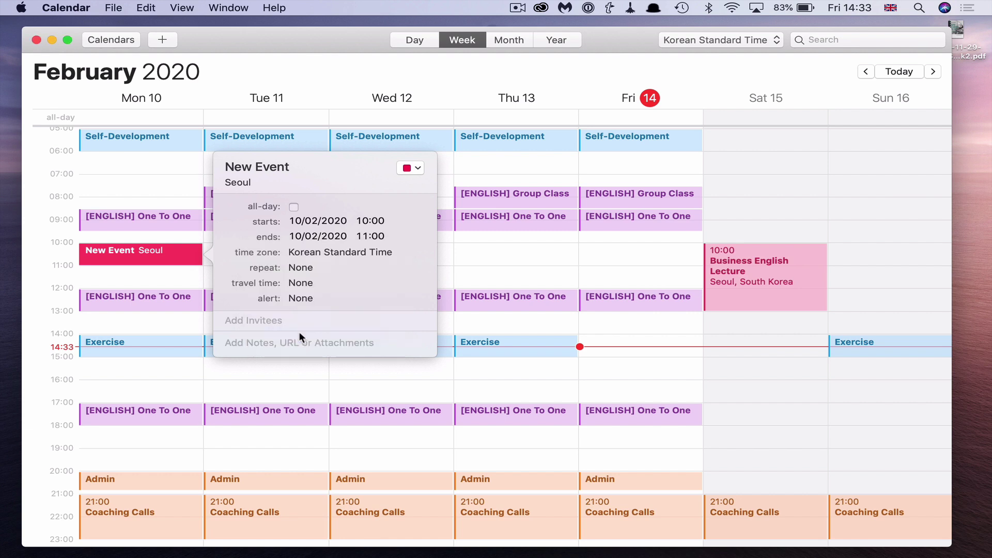
{"action": "left_click", "coordinate": [300, 284]}
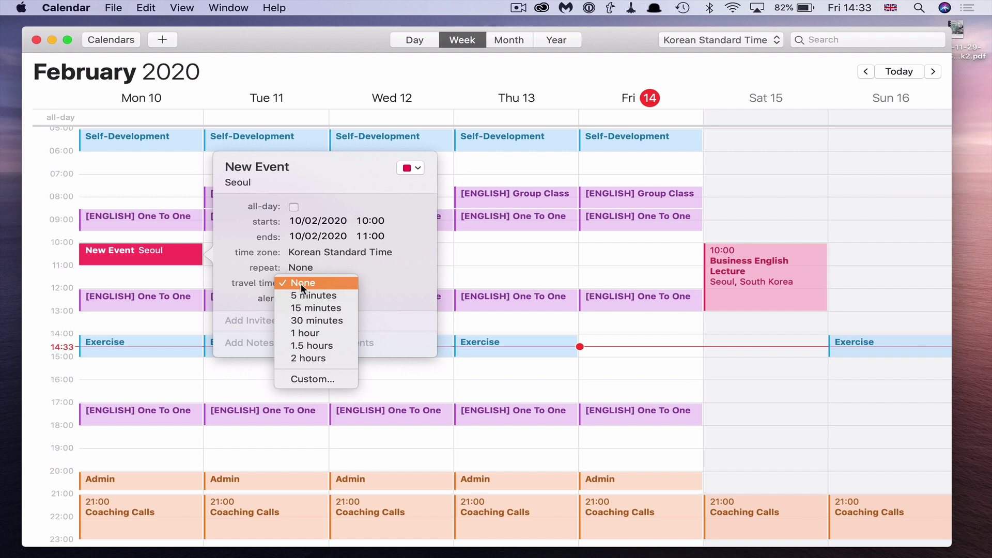
{"action": "left_click", "coordinate": [323, 319]}
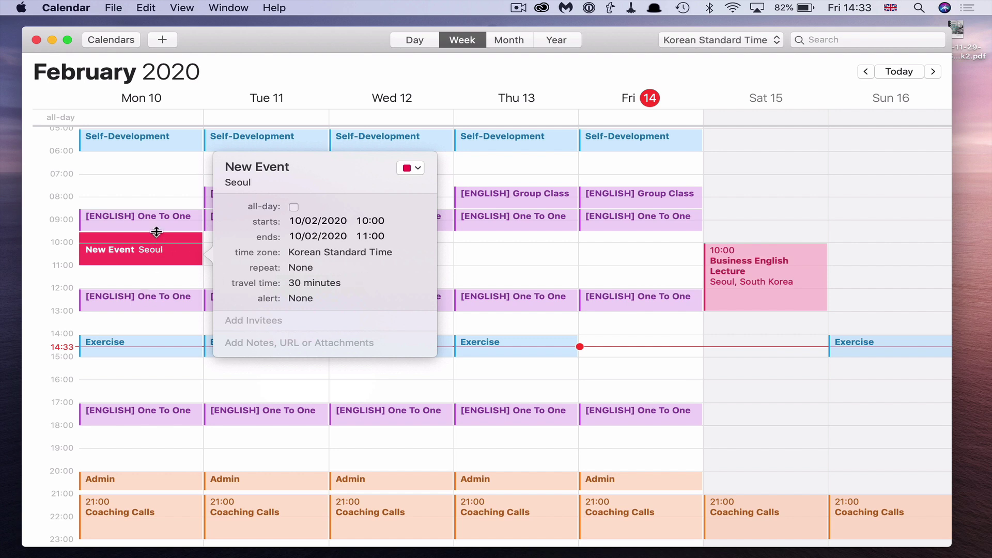
Step: Move the New Event to 10:30–11:30 on Monday 10 February
{"action": "left_click", "coordinate": [160, 213]}
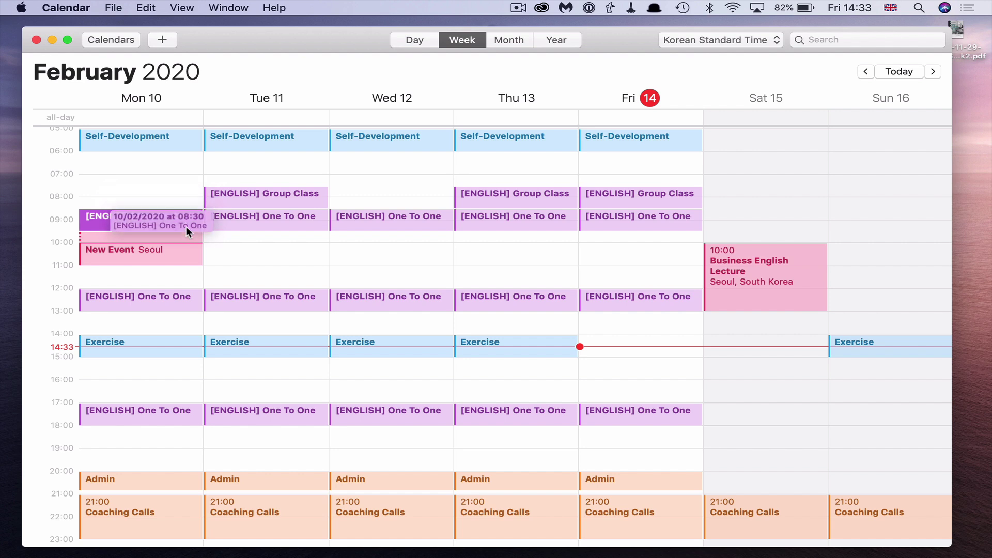
{"action": "left_click", "coordinate": [195, 257]}
{"action": "left_click_drag", "start_coordinate": [185, 255], "coordinate": [184, 267]}
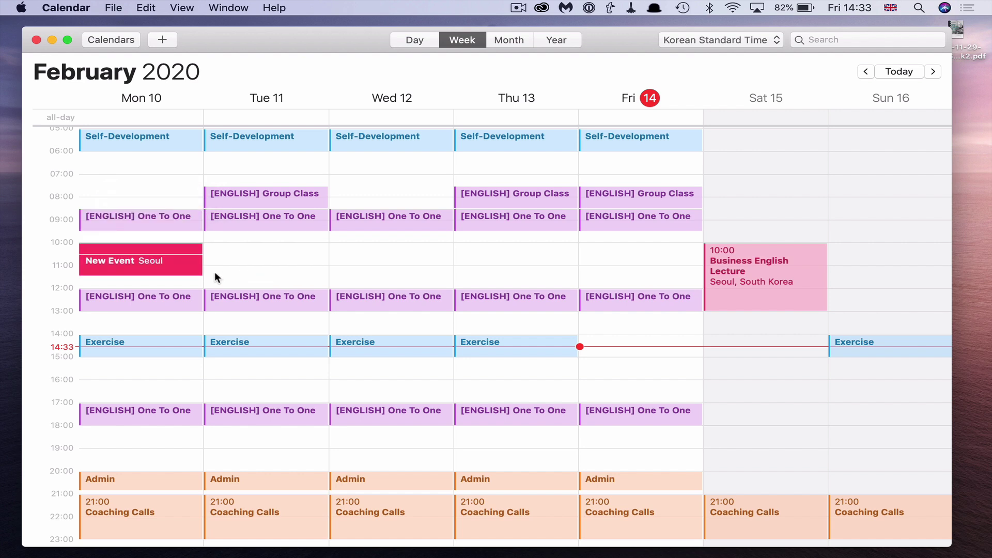
Step: Invite the suggested contact by name and send the invitation
{"action": "double_click", "coordinate": [147, 249]}
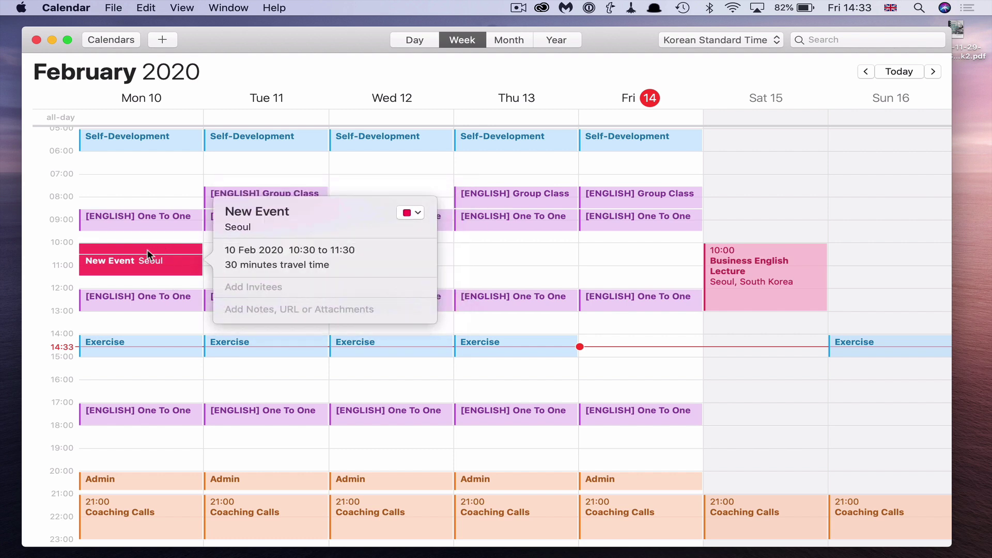
{"action": "left_click", "coordinate": [300, 287]}
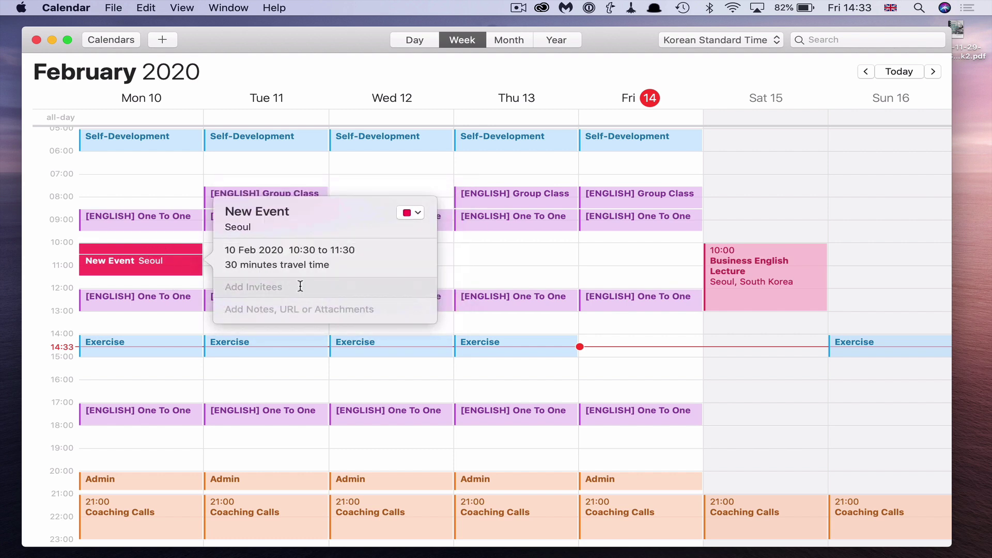
{"action": "type", "text": "carl Pullein"}
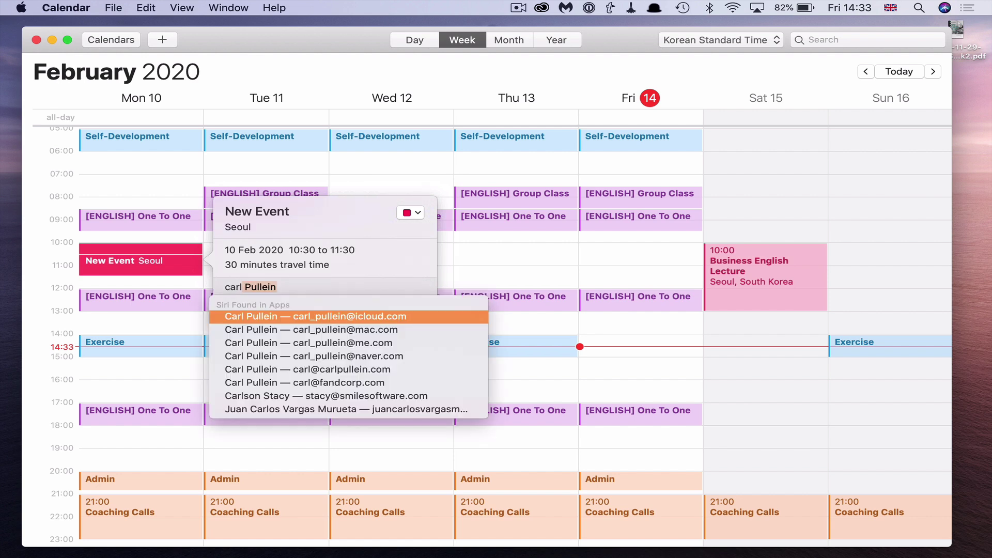
{"action": "left_click", "coordinate": [352, 372]}
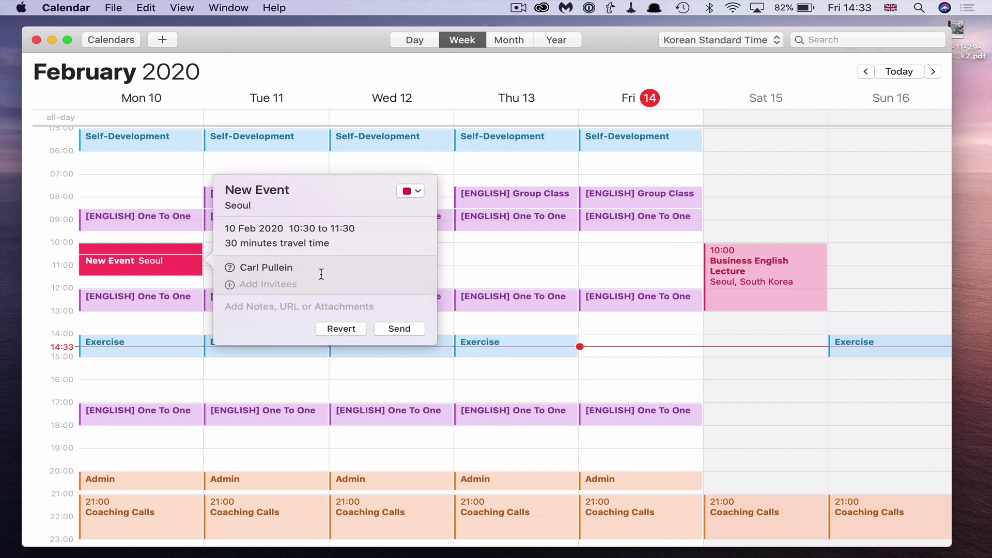
{"action": "left_click", "coordinate": [399, 325]}
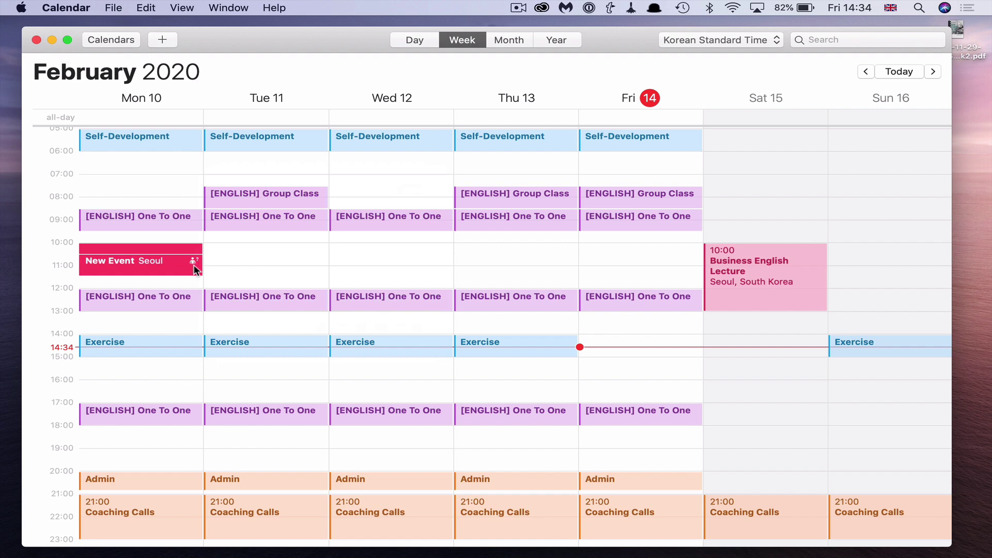
Step: Add a website URL to the New Event and begin attaching a file
{"action": "double_click", "coordinate": [194, 265]}
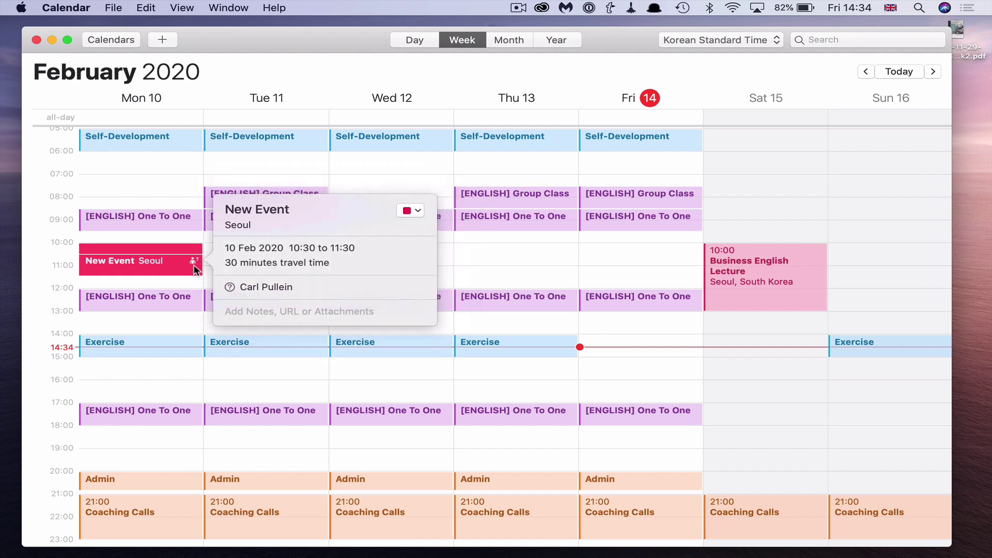
{"action": "left_click", "coordinate": [291, 307]}
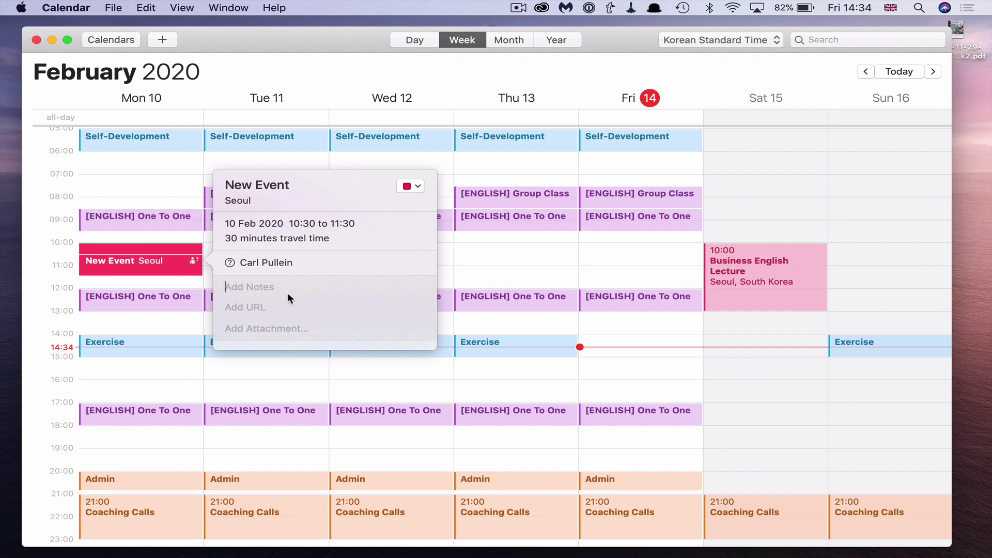
{"action": "type", "text": "w"}
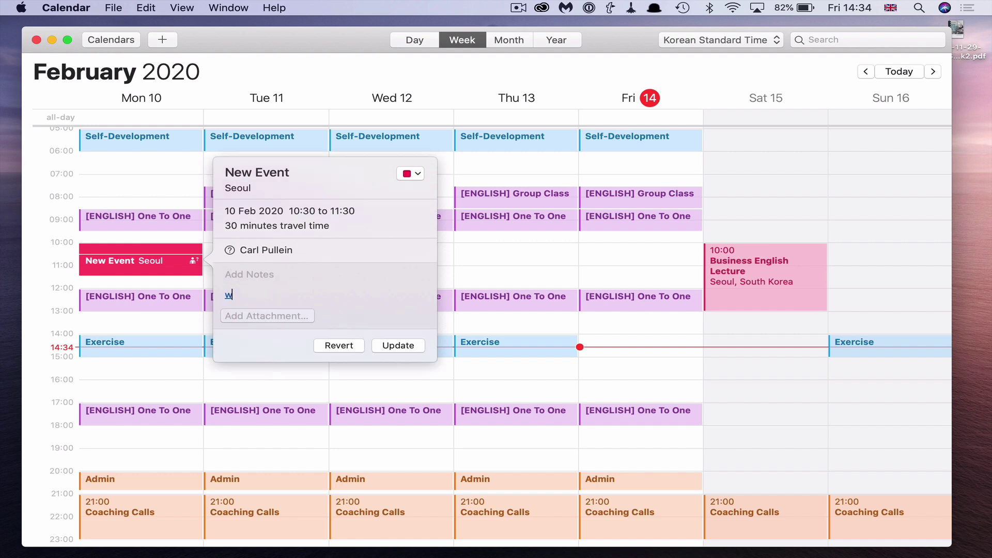
{"action": "type", "text": "ww.carlpullein.com"}
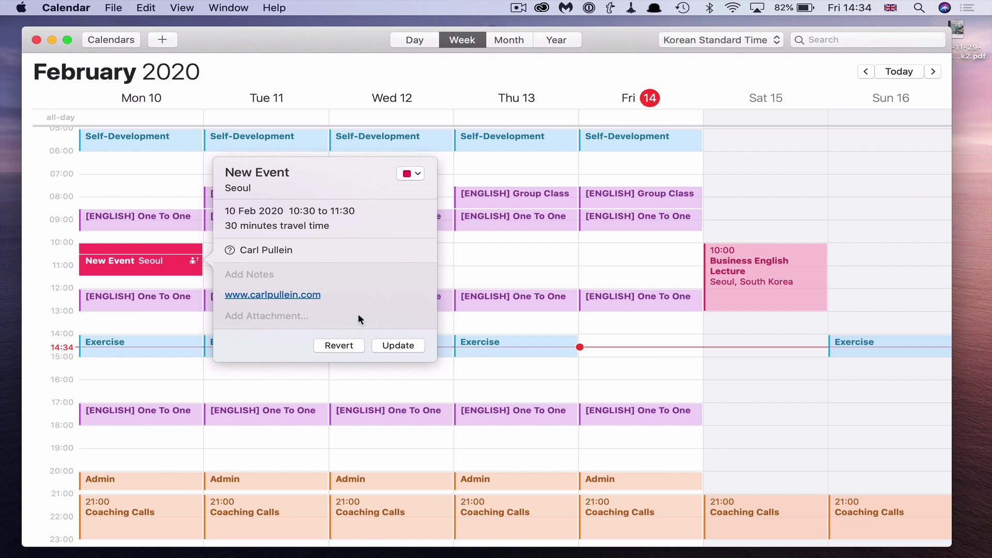
{"action": "left_click", "coordinate": [268, 315]}
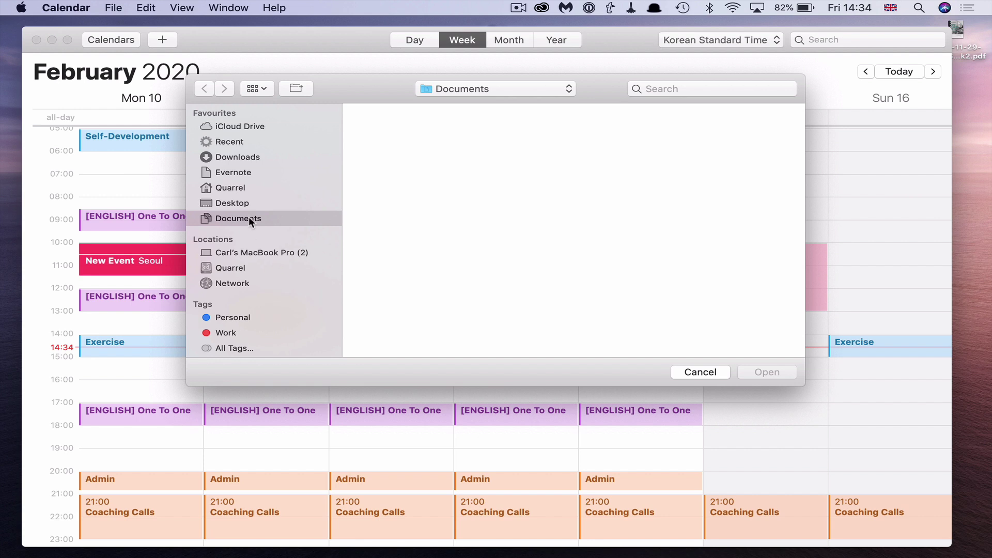
Step: Attach 2019-11-29-RPM-Sample-Book2.pdf from the Desktop and save the event with Update
{"action": "left_click", "coordinate": [244, 202]}
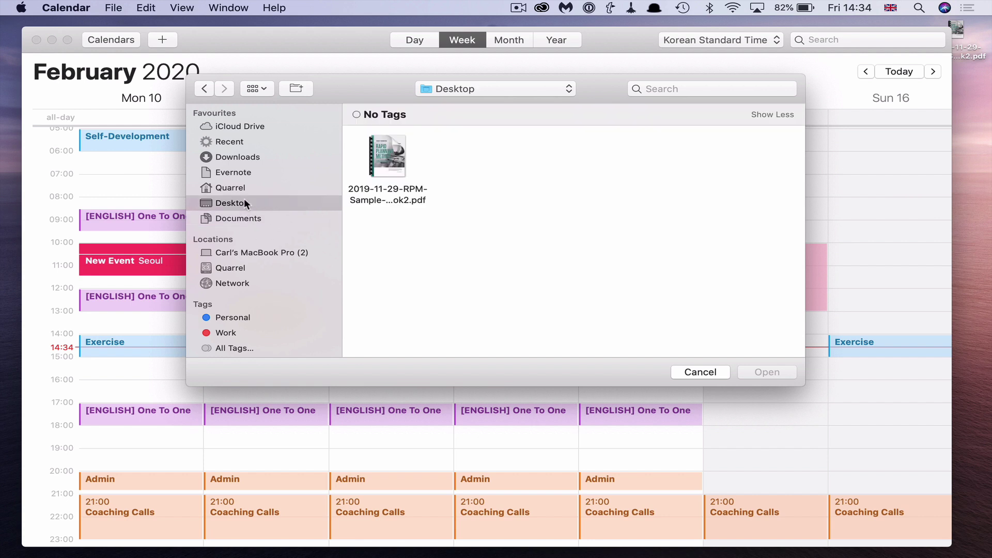
{"action": "left_click", "coordinate": [383, 155]}
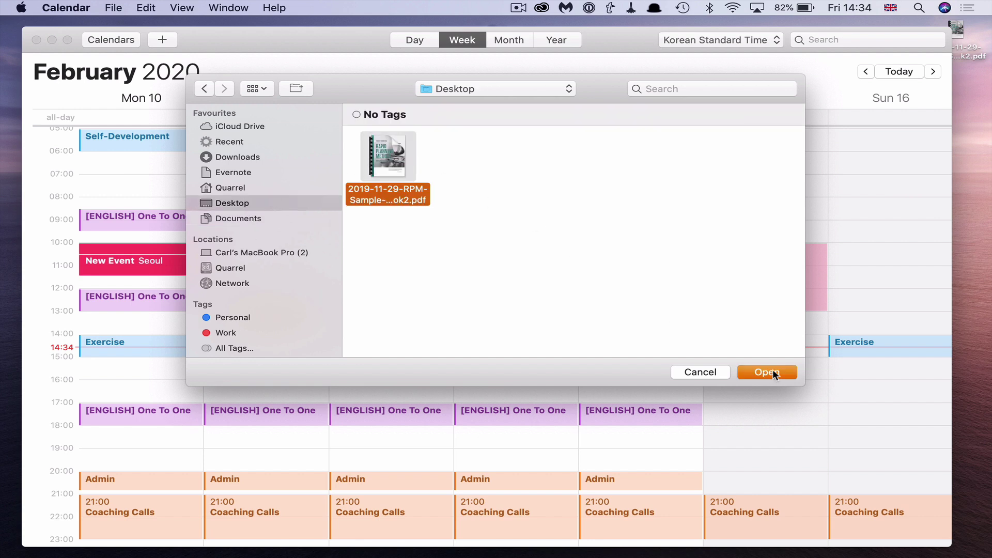
{"action": "left_click", "coordinate": [766, 372]}
{"action": "left_click", "coordinate": [379, 305]}
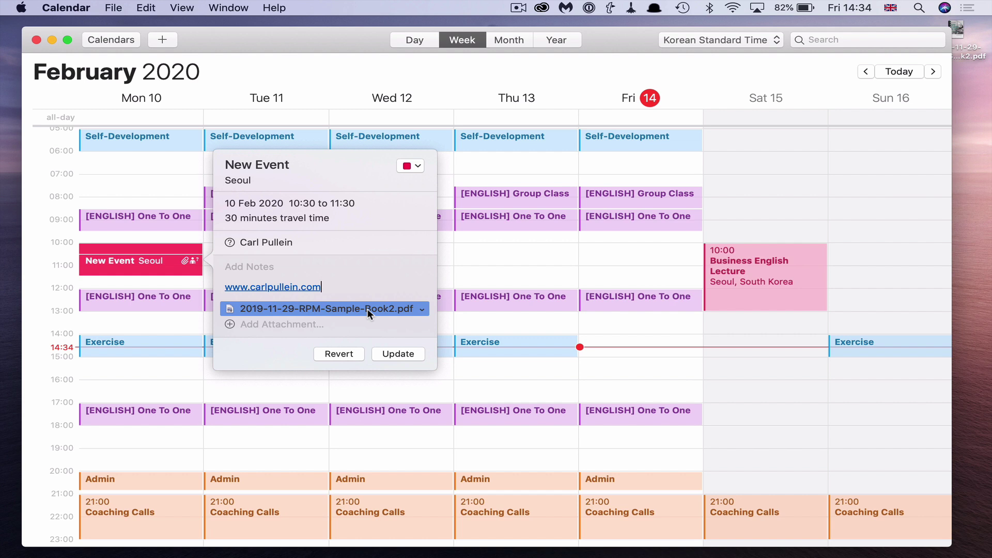
{"action": "left_click", "coordinate": [396, 354]}
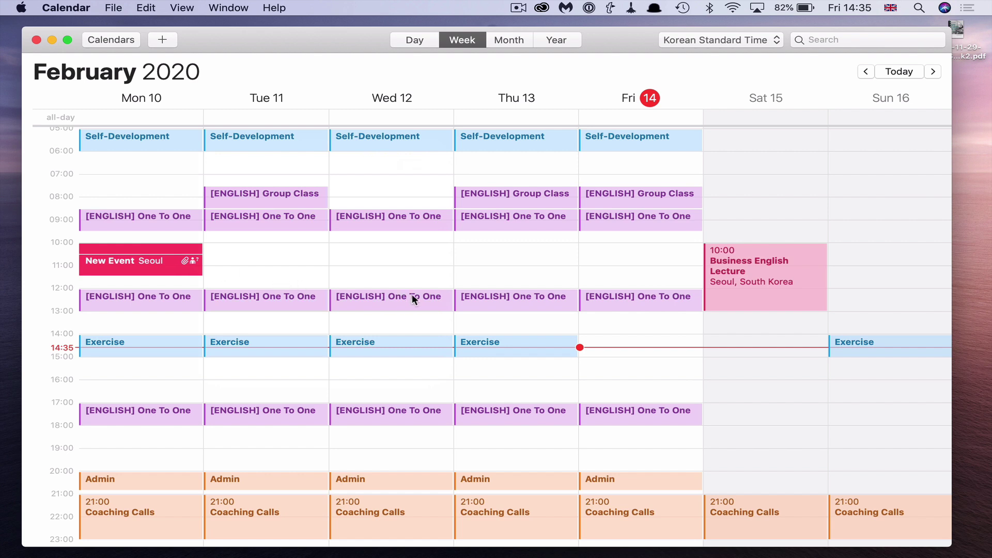
Step: Make the Sat 15 Feb Business English Lecture repeat every week
{"action": "double_click", "coordinate": [763, 264]}
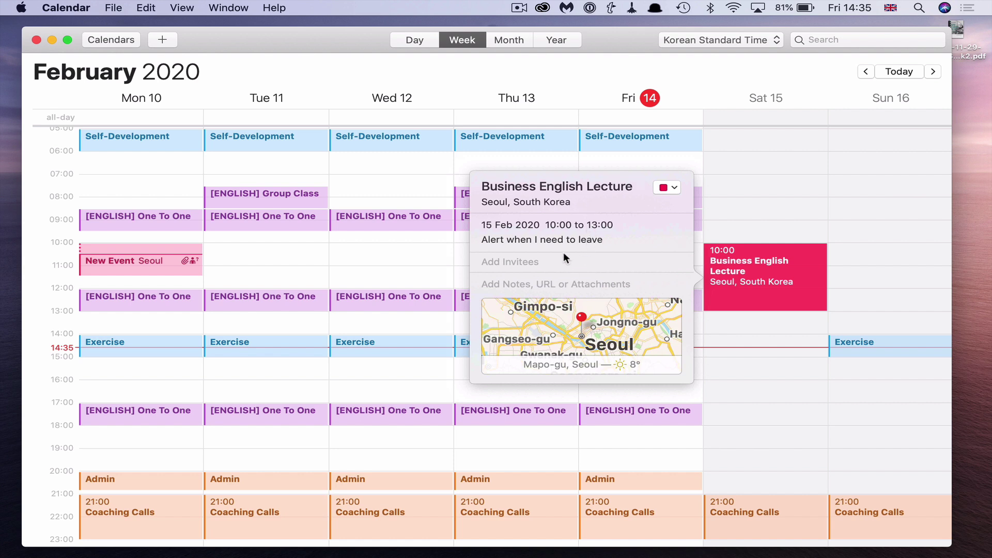
{"action": "left_click", "coordinate": [601, 229]}
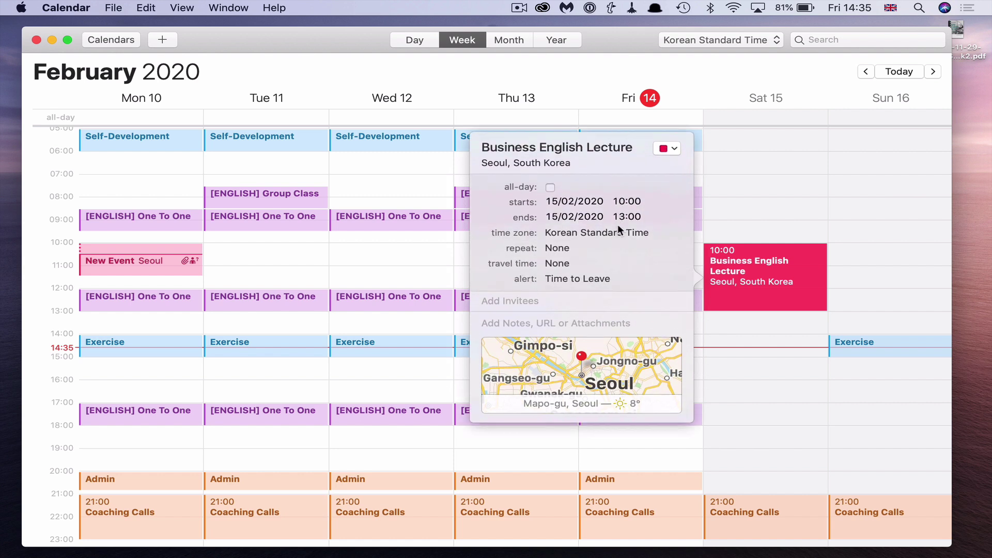
{"action": "left_click", "coordinate": [568, 249]}
{"action": "left_click", "coordinate": [578, 274]}
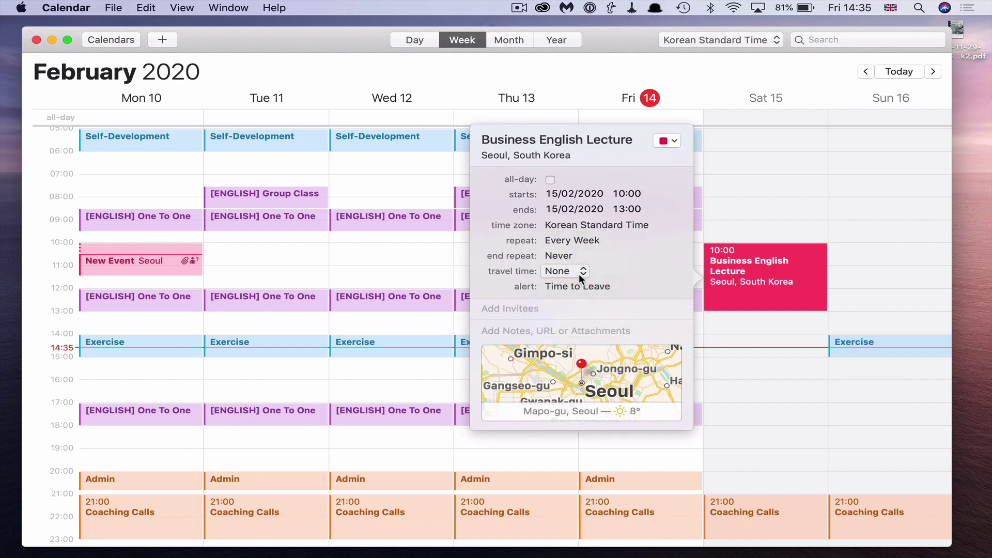
Step: Set the weekly repetition to end on 31/05/2020
{"action": "left_click", "coordinate": [556, 255]}
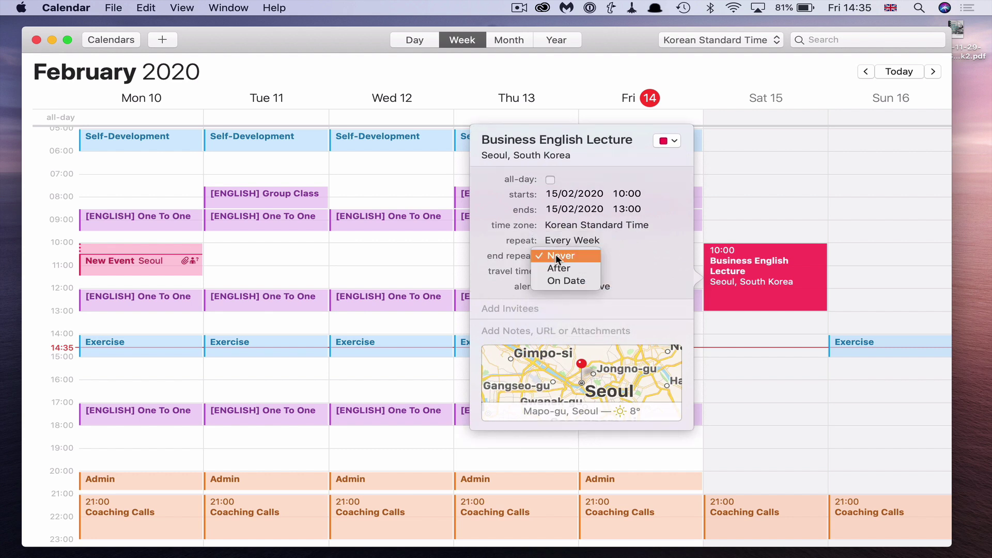
{"action": "left_click", "coordinate": [578, 279]}
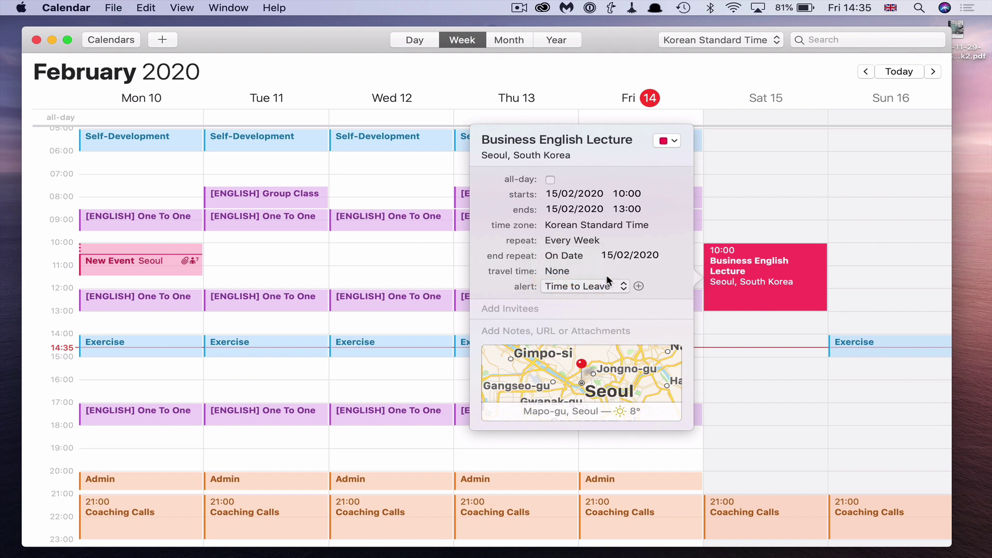
{"action": "left_click", "coordinate": [642, 255]}
{"action": "left_click", "coordinate": [699, 270]}
{"action": "left_click", "coordinate": [698, 270]}
{"action": "left_click", "coordinate": [698, 271]}
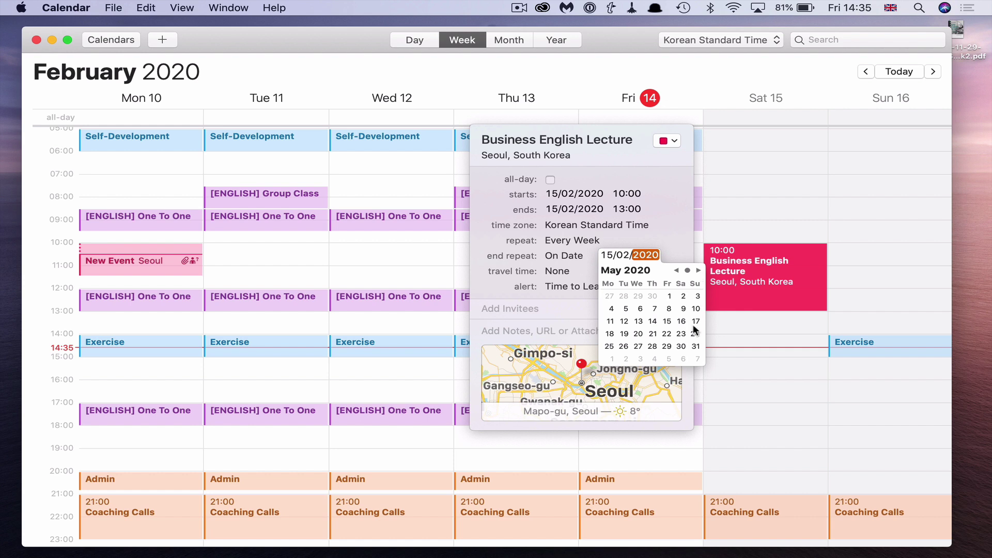
{"action": "left_click", "coordinate": [696, 347]}
{"action": "left_click", "coordinate": [669, 254]}
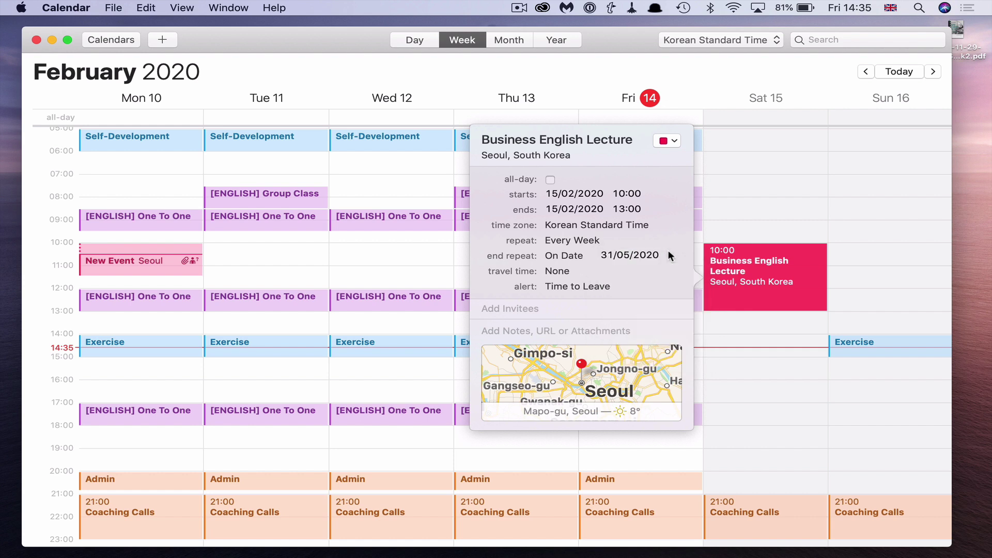
Step: Change the end rule to stop after 16 occurrences
{"action": "left_click", "coordinate": [586, 254]}
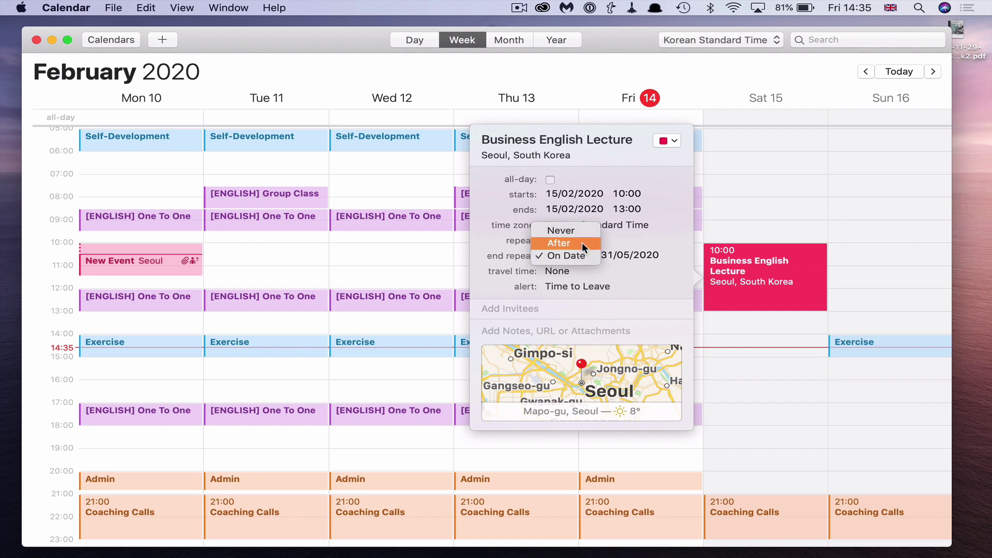
{"action": "left_click", "coordinate": [581, 243]}
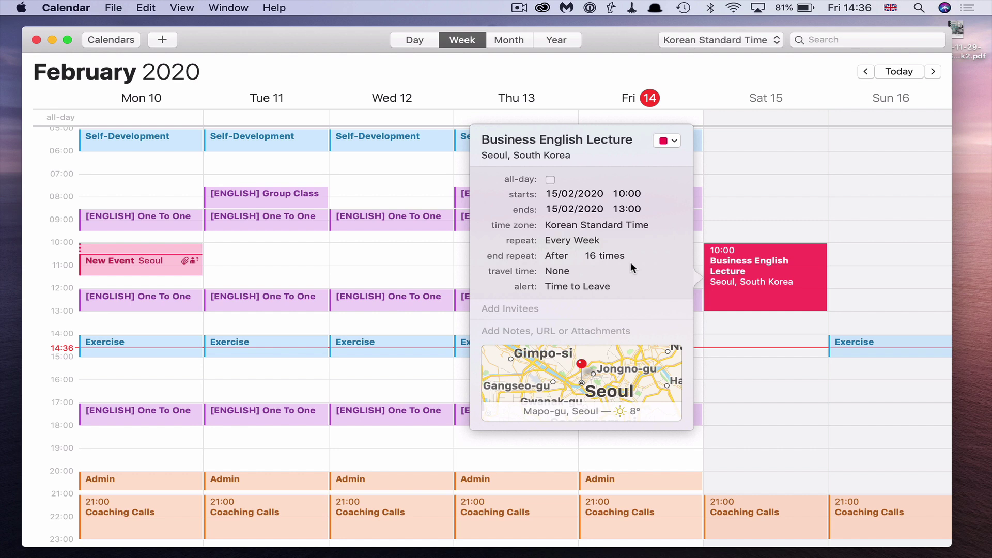
{"action": "left_click", "coordinate": [777, 40]}
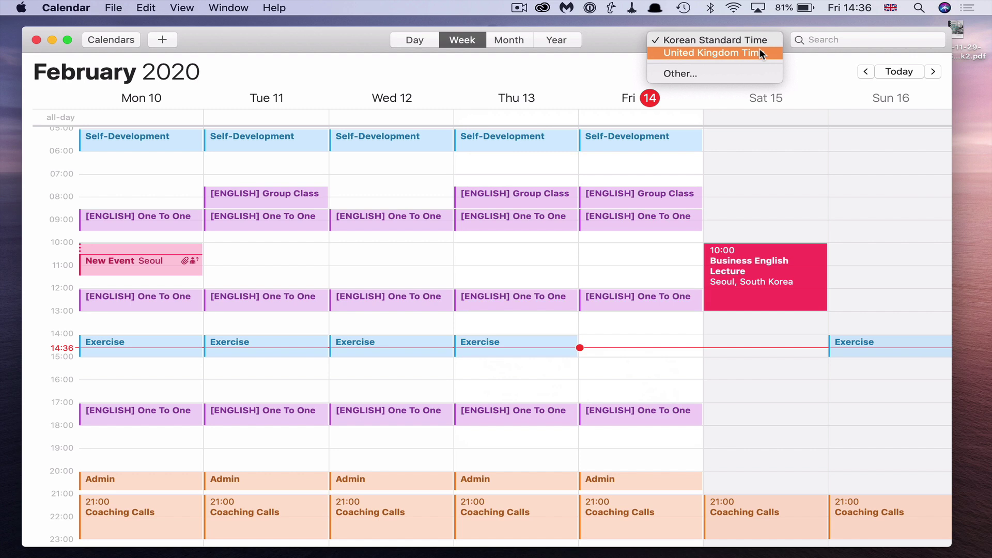
Step: Preview the week in United Kingdom Time, then switch back to Korean Standard Time
{"action": "left_click", "coordinate": [759, 48]}
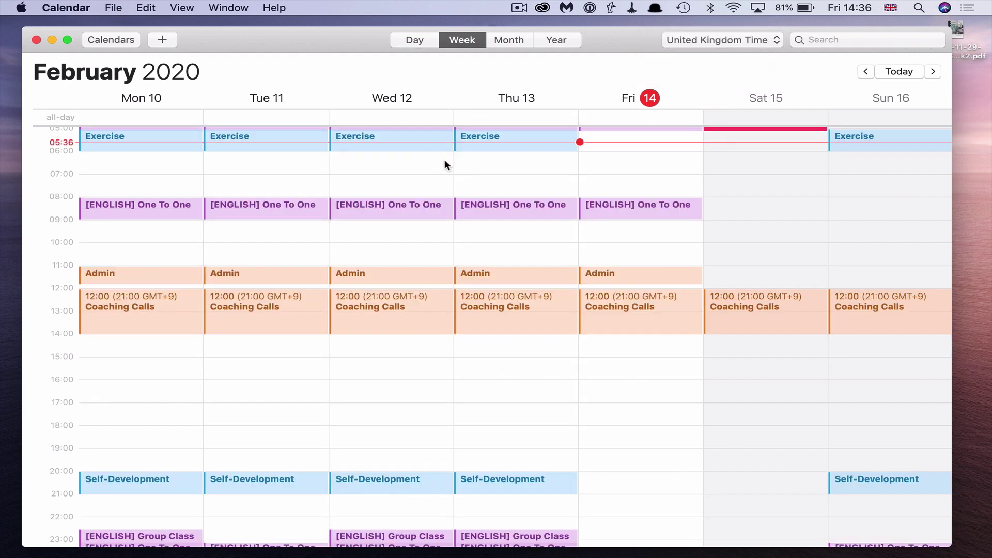
{"action": "scroll", "coordinate": [79, 370], "scroll_direction": "up", "scroll_amount": 5}
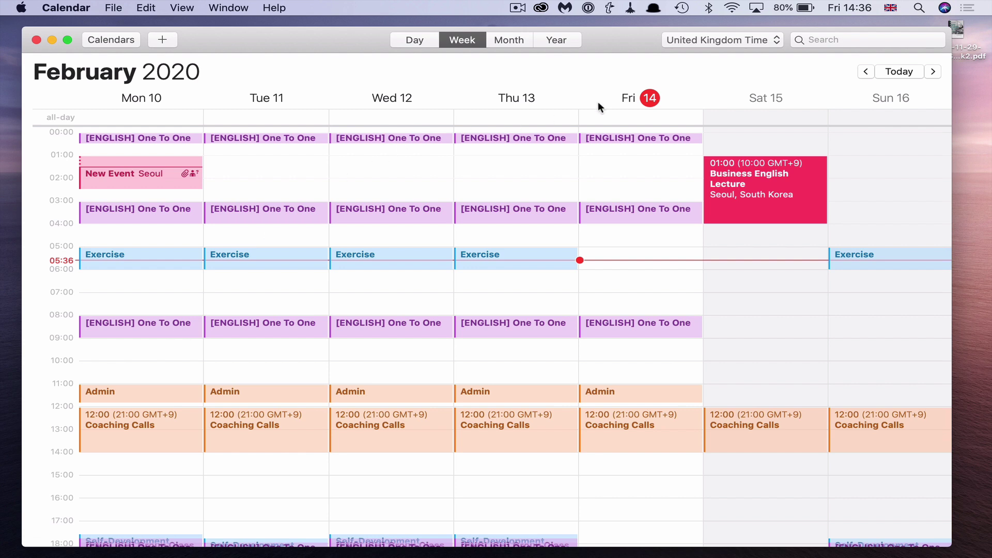
{"action": "left_click", "coordinate": [771, 37]}
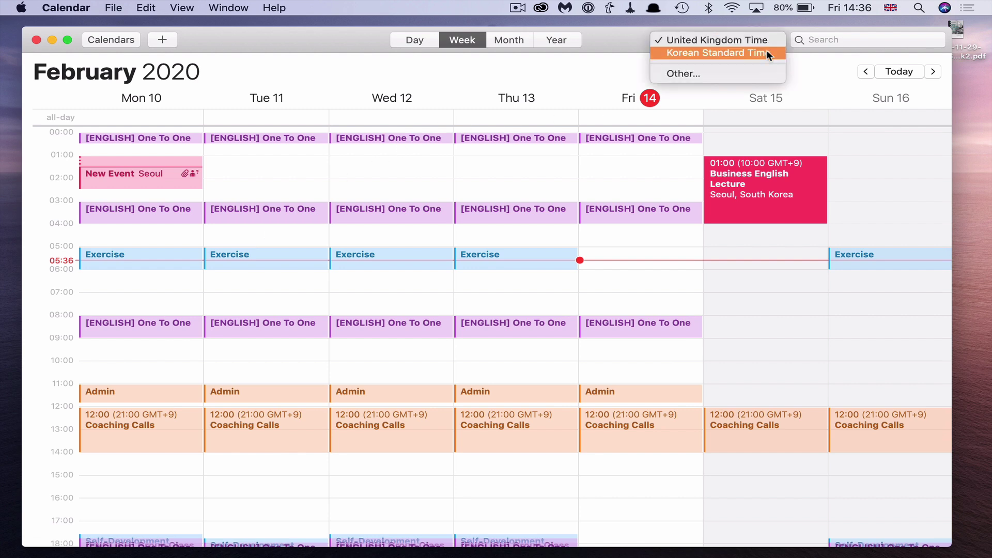
{"action": "left_click", "coordinate": [767, 50]}
{"action": "left_click", "coordinate": [771, 40]}
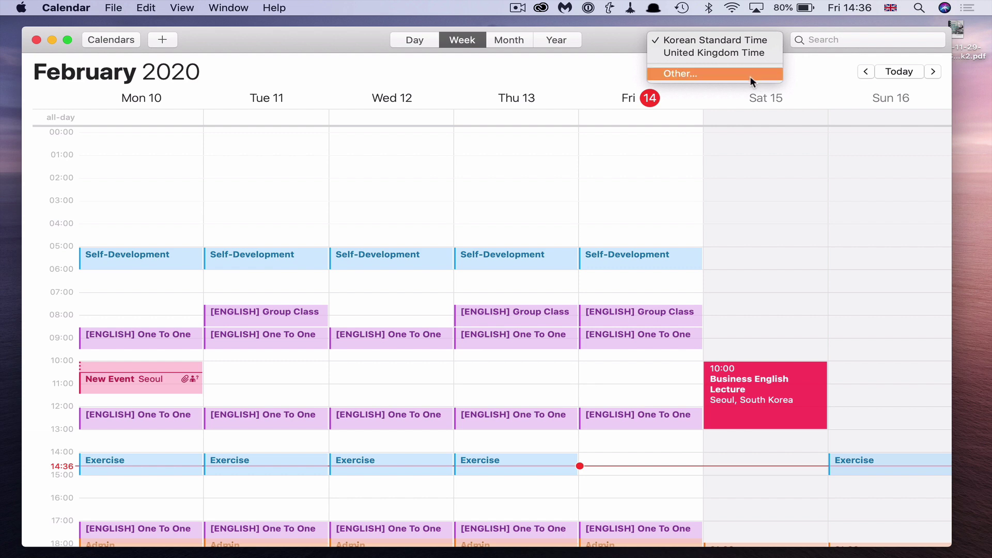
{"action": "left_click", "coordinate": [593, 70]}
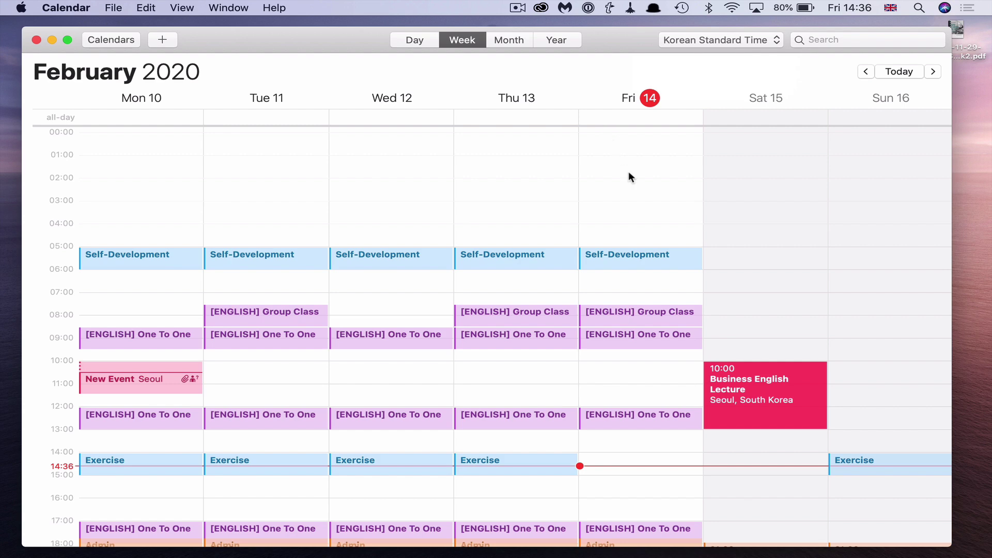
{"action": "scroll", "coordinate": [628, 171], "scroll_direction": "down", "scroll_amount": 5}
{"action": "scroll", "coordinate": [628, 175], "scroll_direction": "down", "scroll_amount": 1}
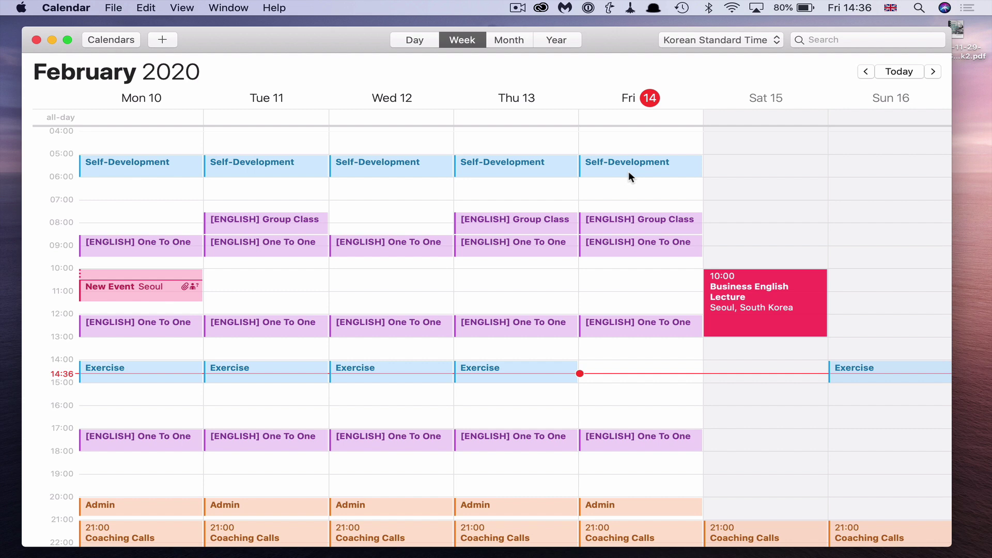
{"action": "left_click", "coordinate": [633, 217]}
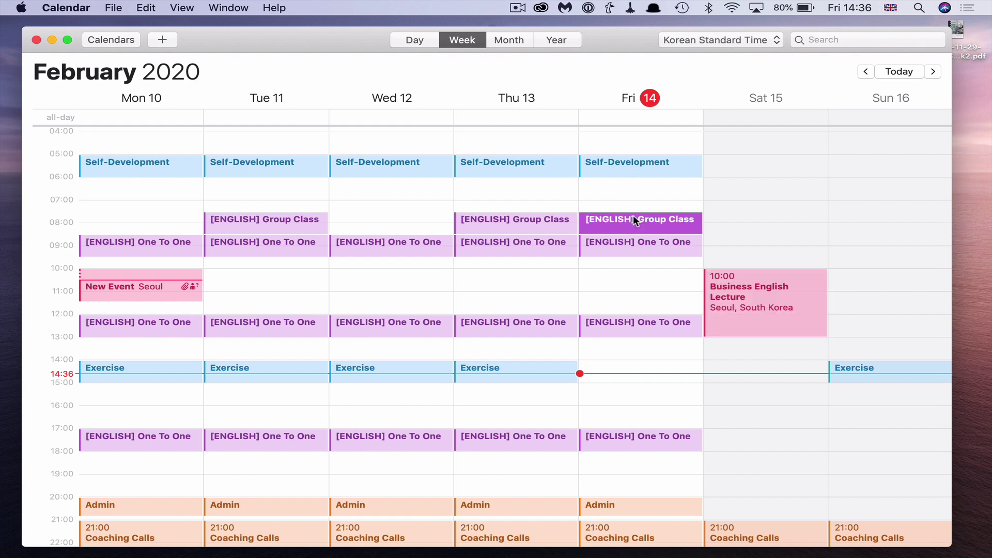
{"action": "double_click", "coordinate": [633, 217]}
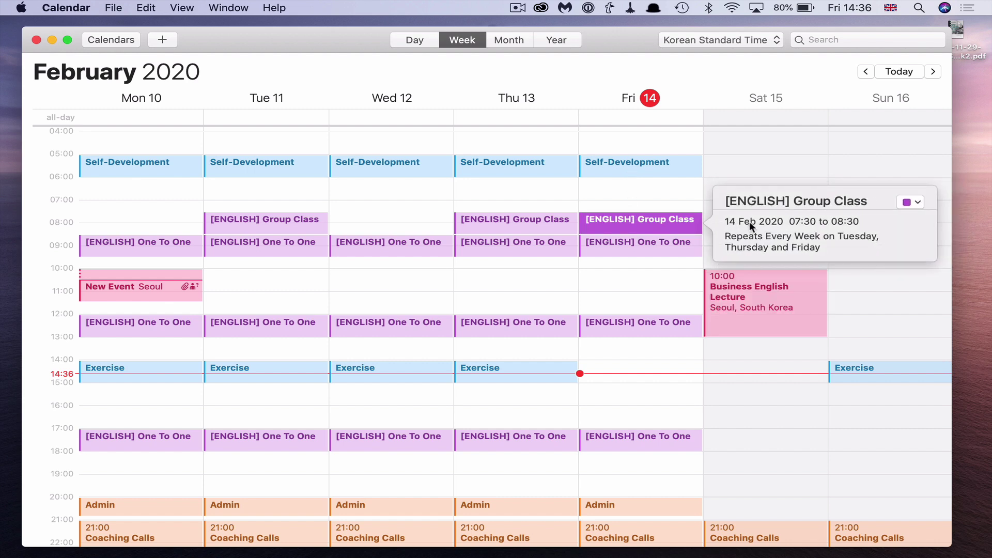
{"action": "left_click", "coordinate": [672, 197]}
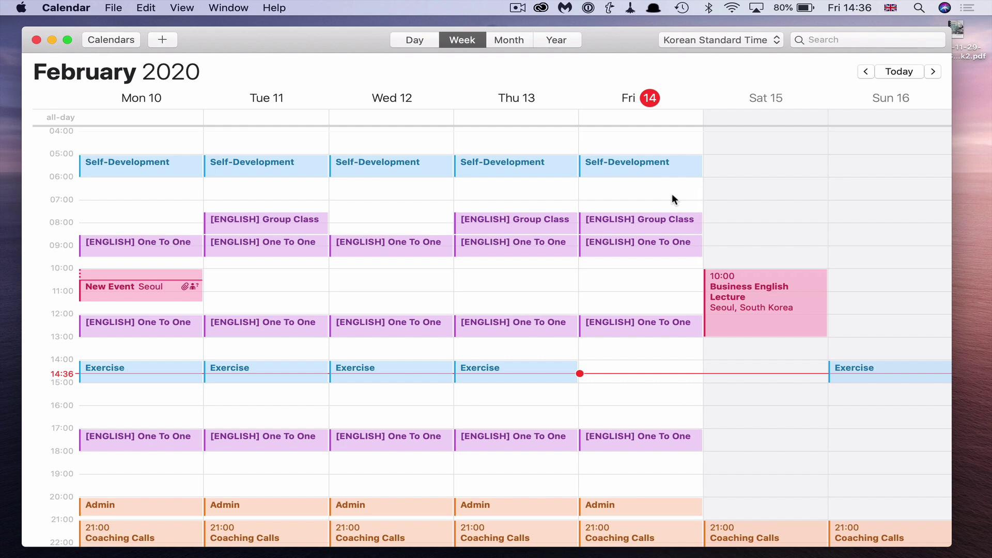
{"action": "left_click", "coordinate": [768, 288]}
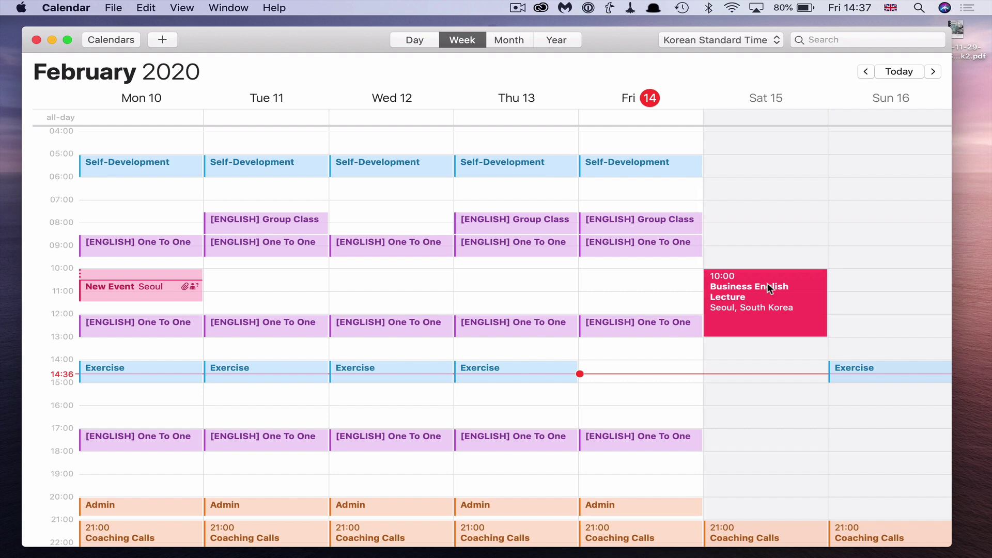
Step: Delete only the Sat 15 Feb lecture occurrence and confirm Sat 22 still has it
{"action": "key", "text": "BackSpace"}
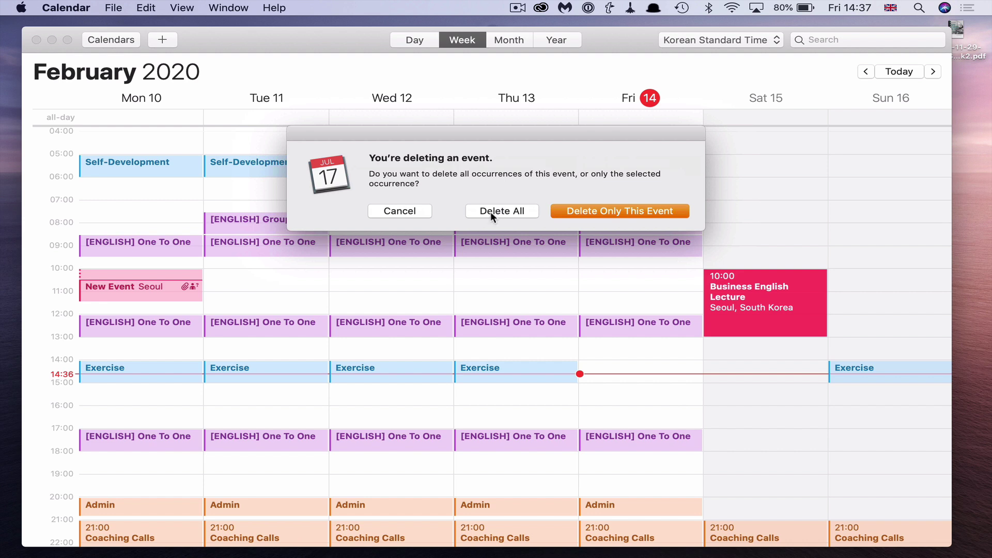
{"action": "left_click", "coordinate": [605, 208]}
{"action": "scroll", "coordinate": [685, 270], "scroll_direction": "right", "scroll_amount": 5}
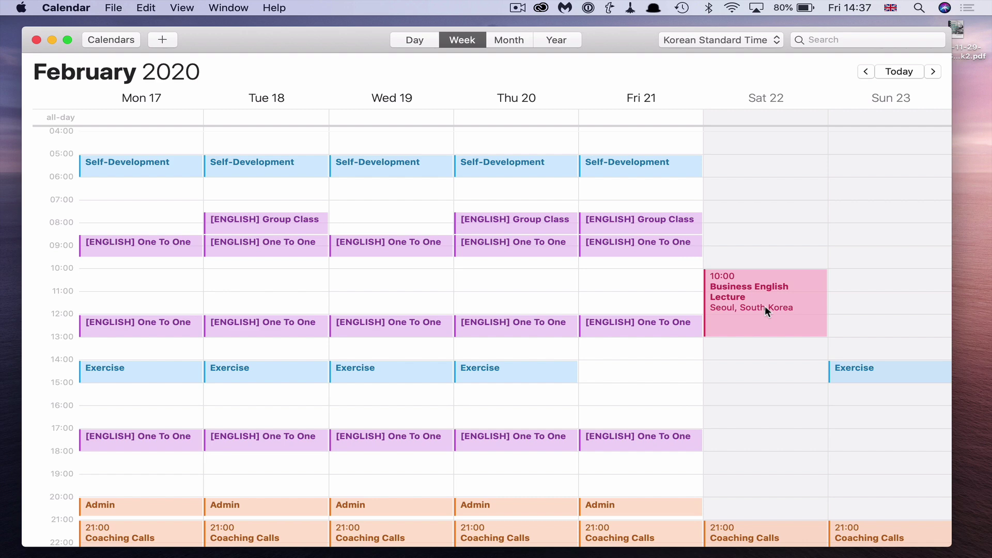
{"action": "scroll", "coordinate": [765, 308], "scroll_direction": "left", "scroll_amount": 5}
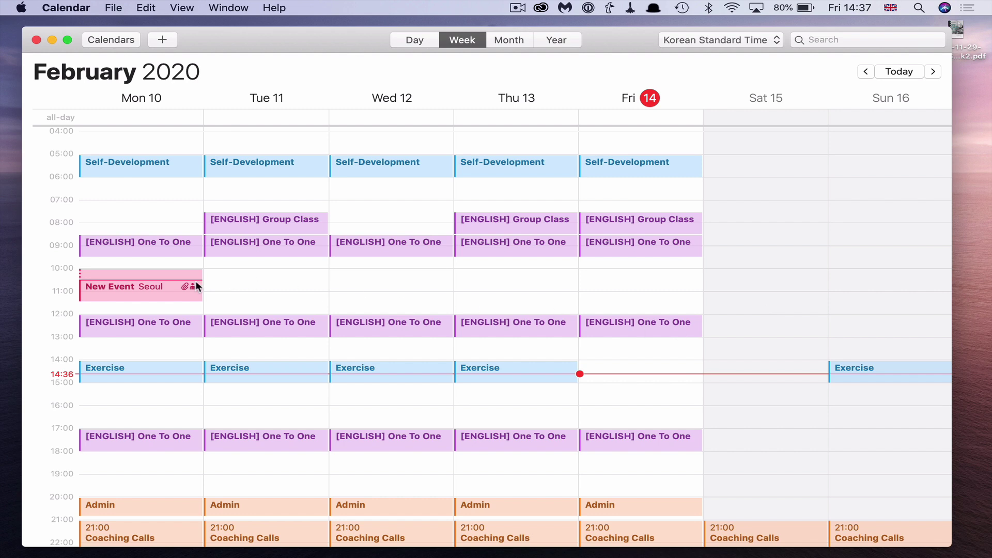
Step: Paste the Zoom meeting link into the New Event's notes and save with Update
{"action": "double_click", "coordinate": [155, 285]}
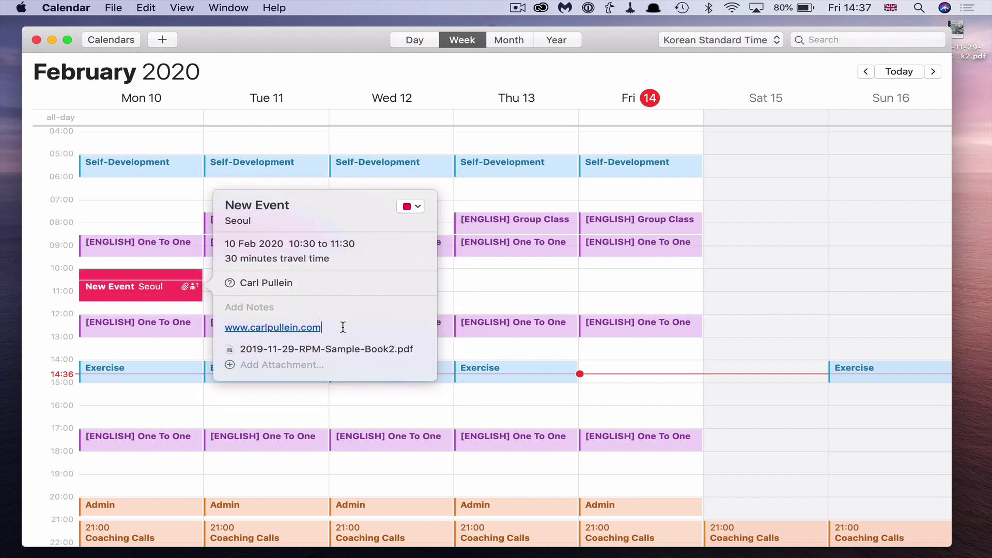
{"action": "key", "text": "Escape"}
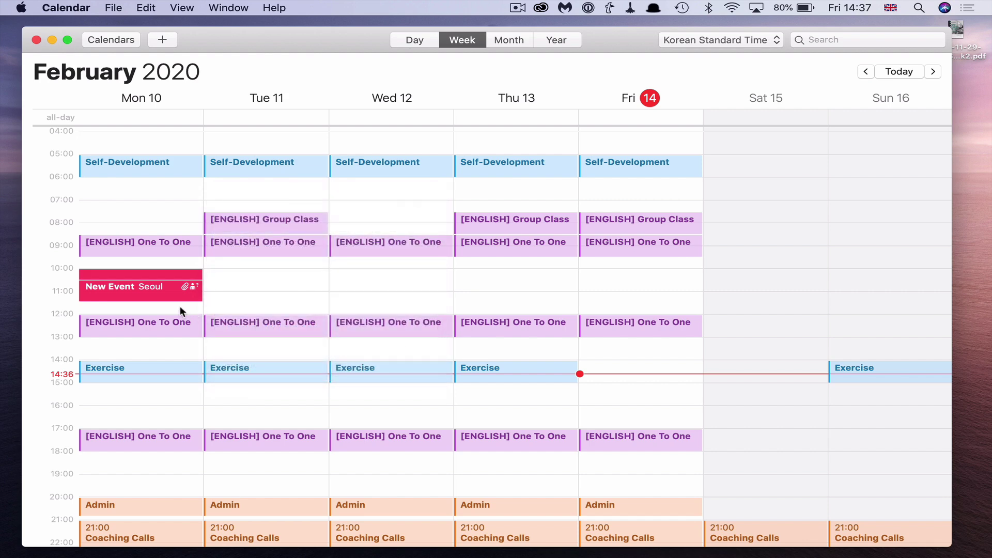
{"action": "double_click", "coordinate": [161, 285]}
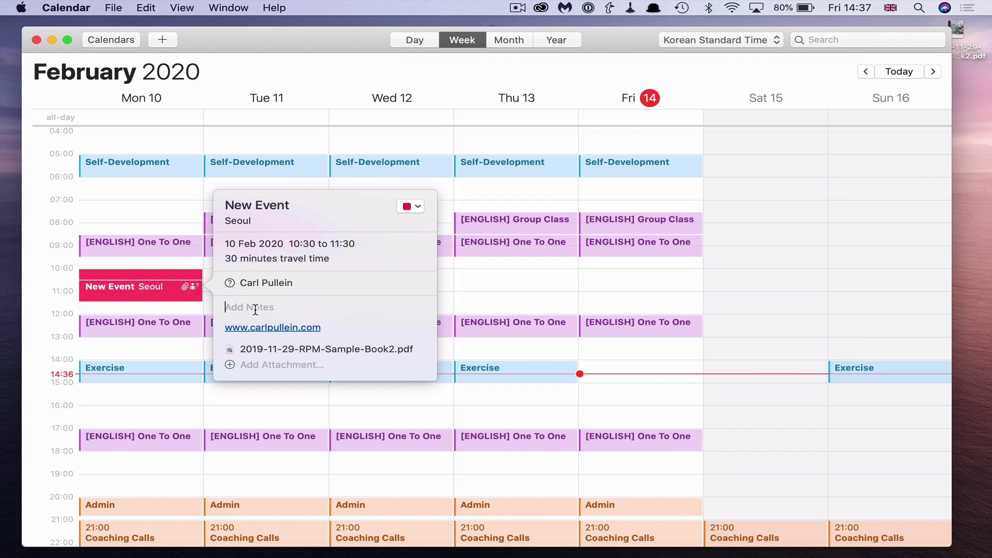
{"action": "left_click", "coordinate": [347, 307]}
{"action": "type", "text": "www"}
{"action": "key", "text": "BackSpace"}
{"action": "key", "text": "BackSpace"}
{"action": "key", "text": "BackSpace"}
{"action": "key", "text": "super+v"}
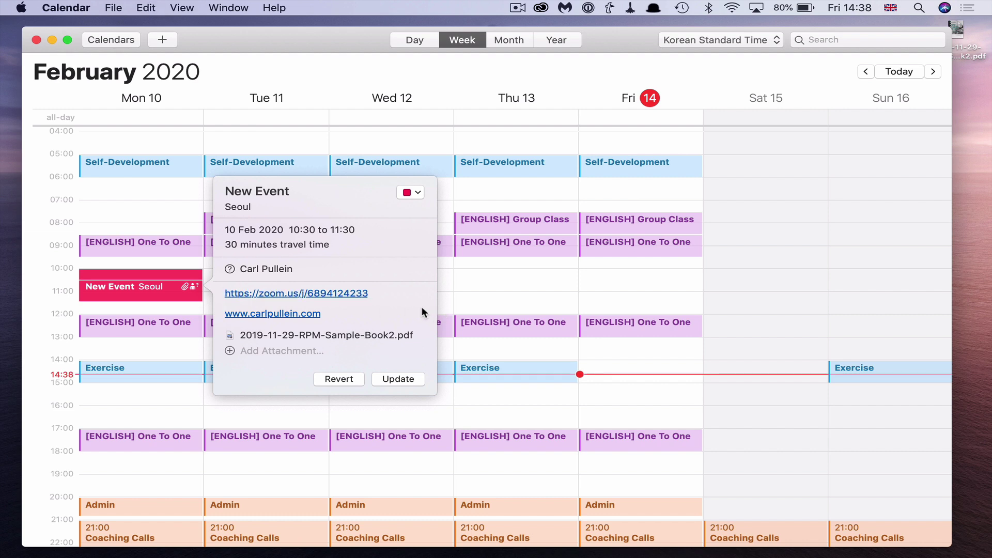
{"action": "left_click", "coordinate": [396, 378]}
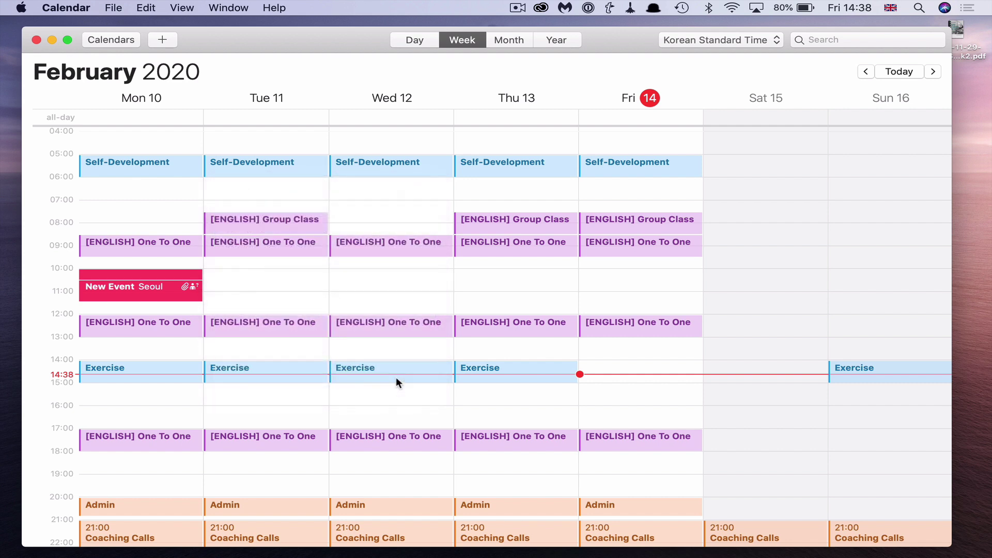